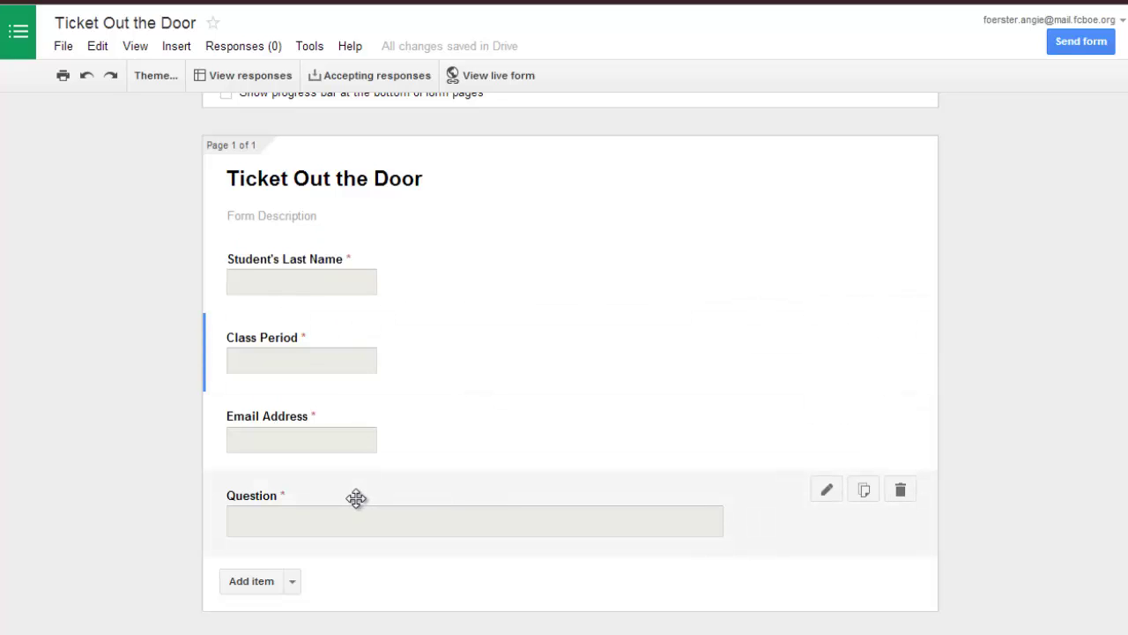
# Submit a test response on the live form with NO entered in all four fields.
pyautogui.click(486, 75)
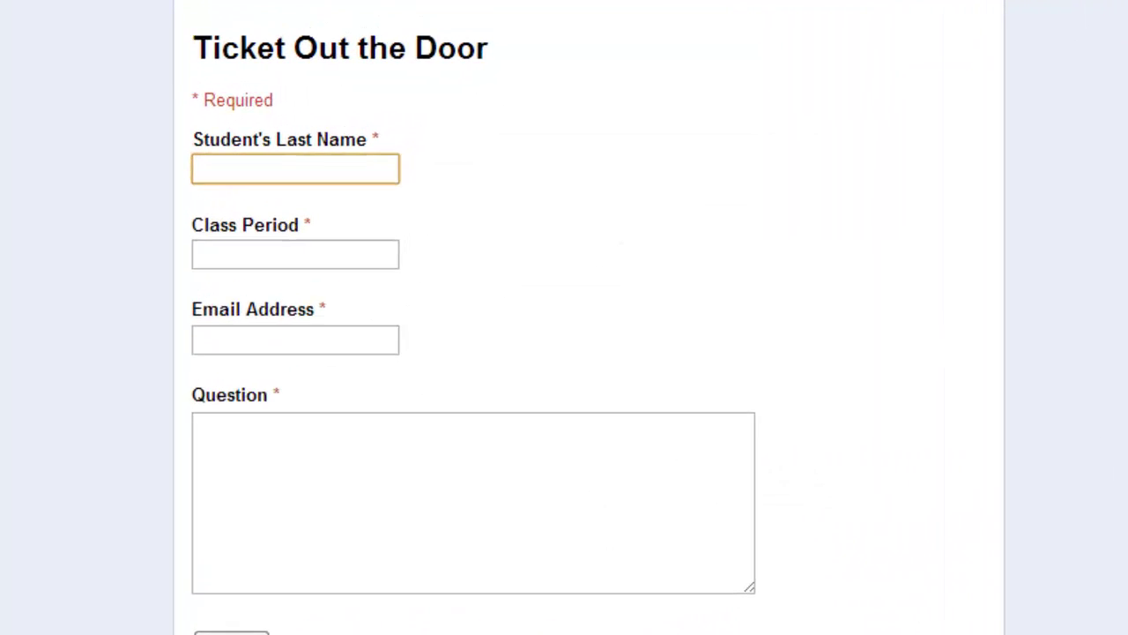
pyautogui.write('NO')
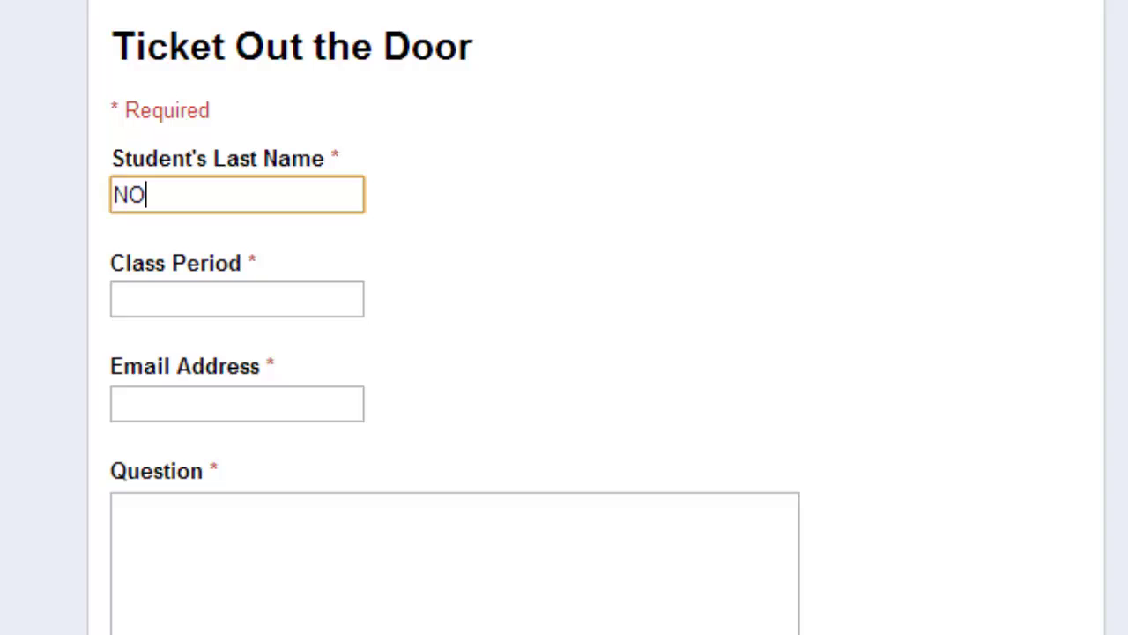
pyautogui.press('Tab')
pyautogui.write('NO')
pyautogui.press('Tab')
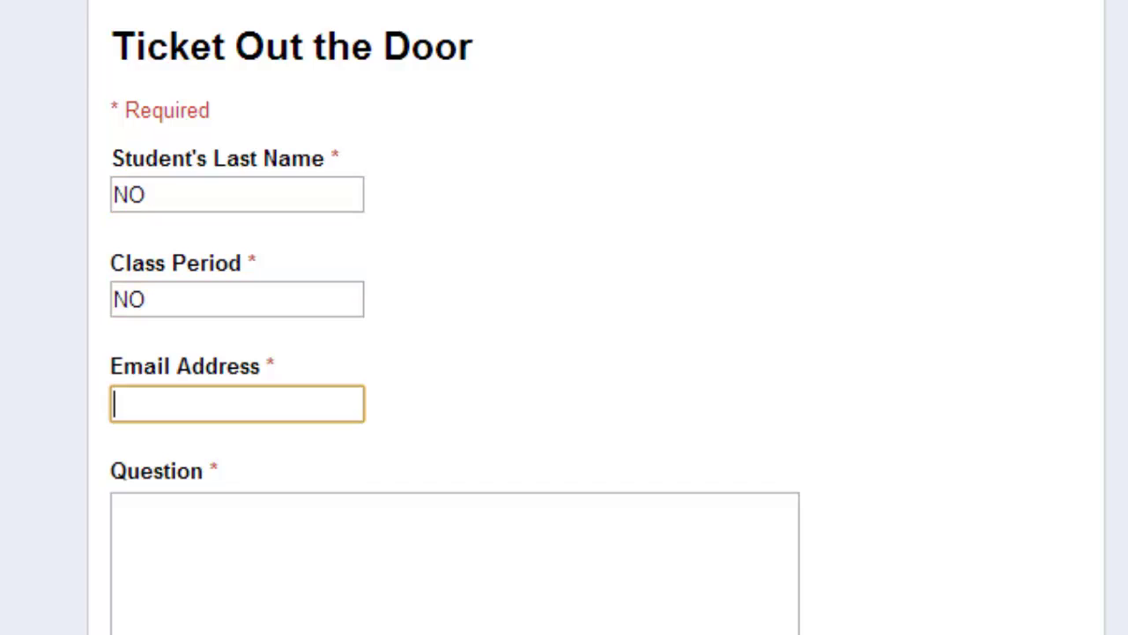
pyautogui.write('NO`')
pyautogui.press('Tab')
pyautogui.write('NO')
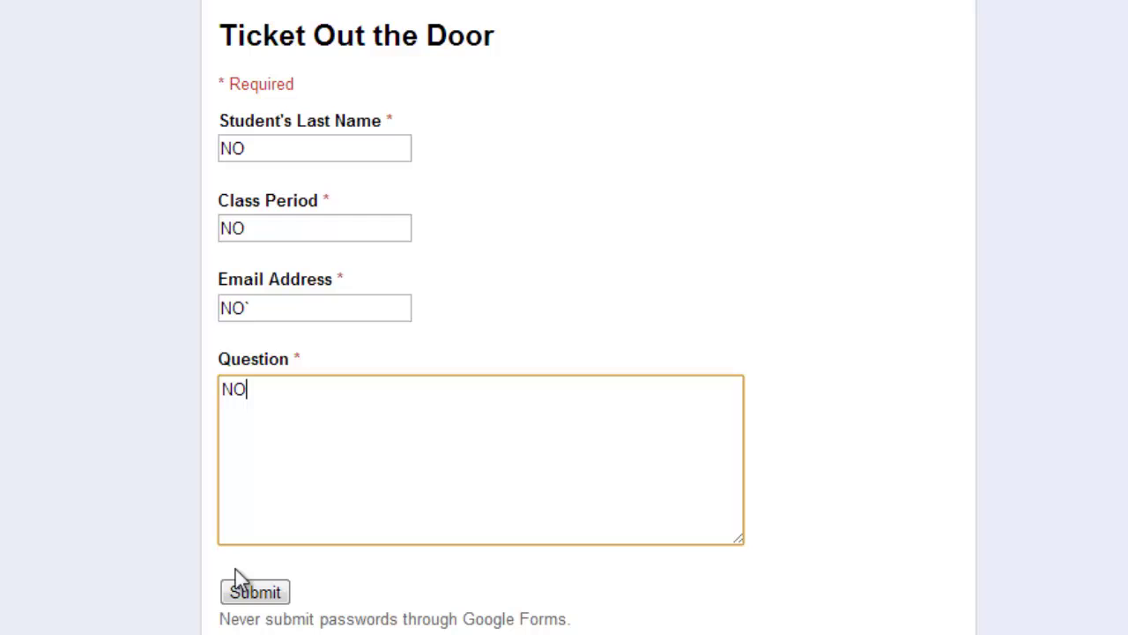
pyautogui.click(245, 598)
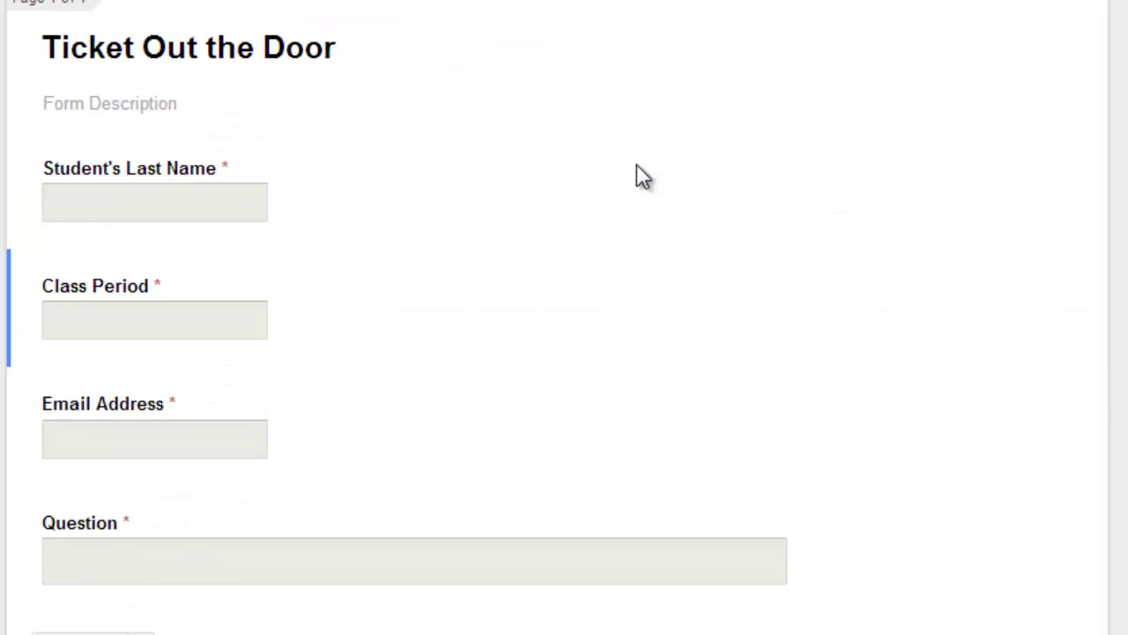
# Turn on Class Period data validation as a Number 'Between' check.
pyautogui.moveTo(505, 336)
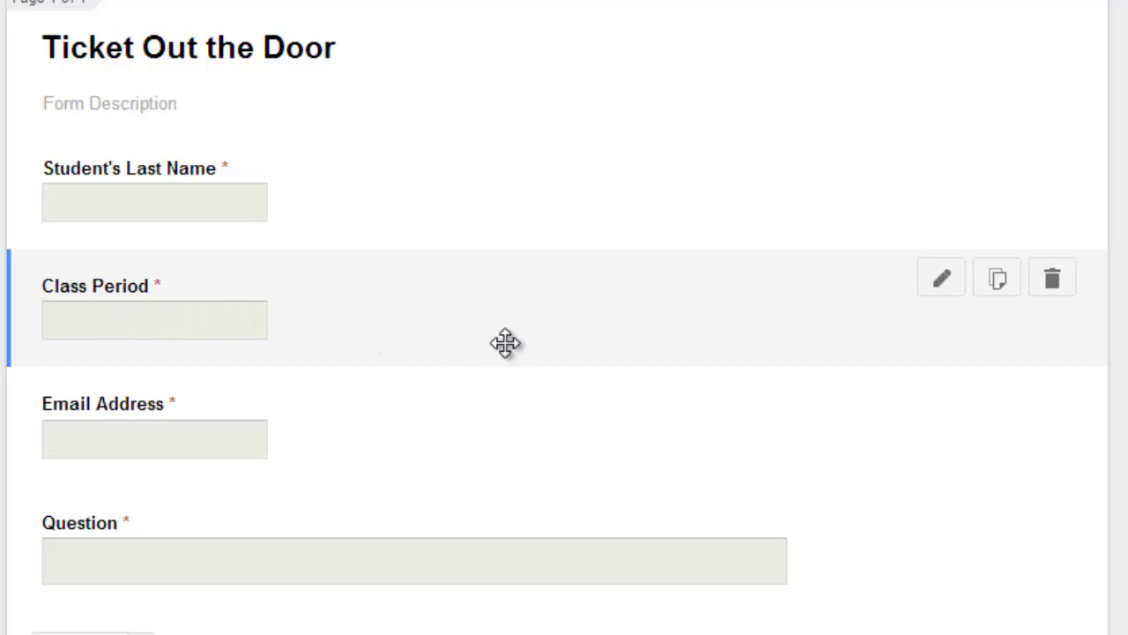
pyautogui.click(496, 333)
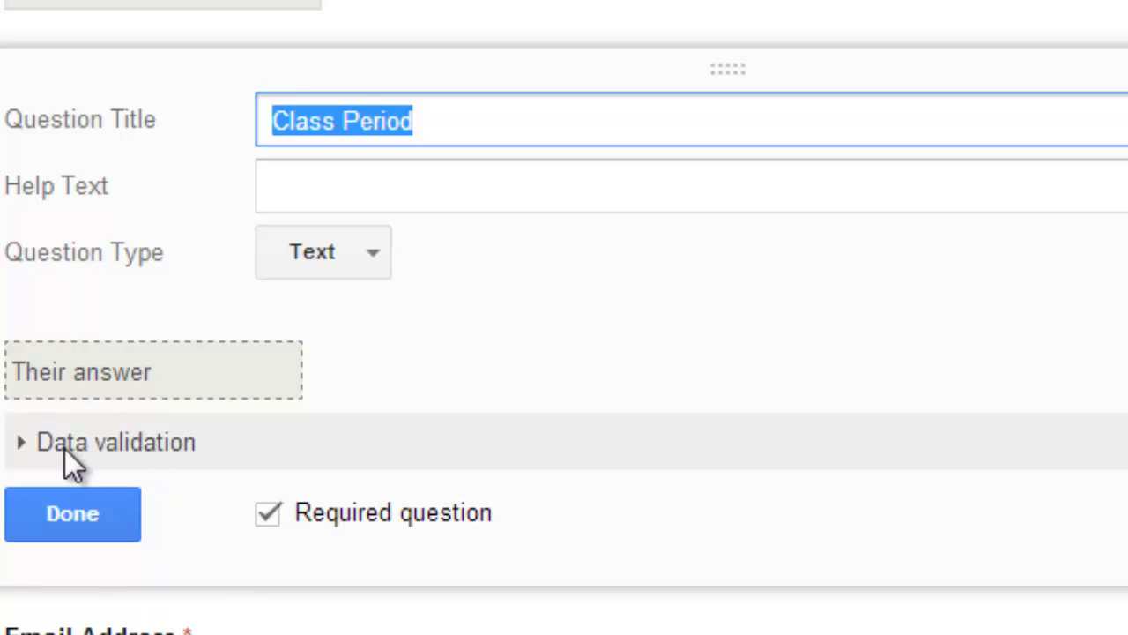
pyautogui.click(64, 448)
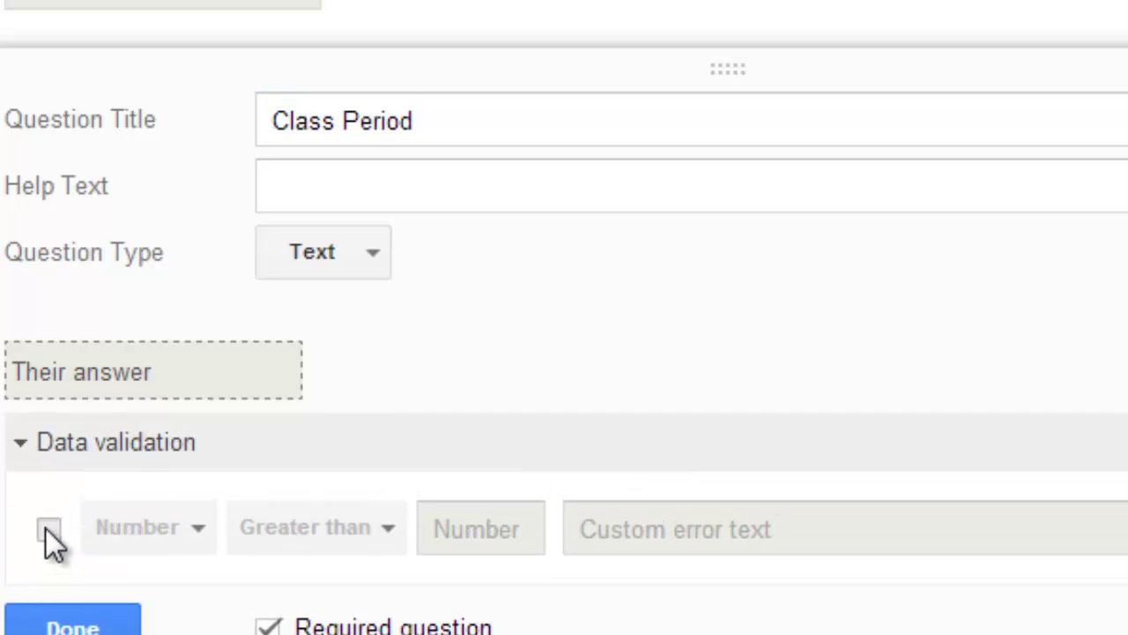
pyautogui.click(47, 529)
pyautogui.click(192, 530)
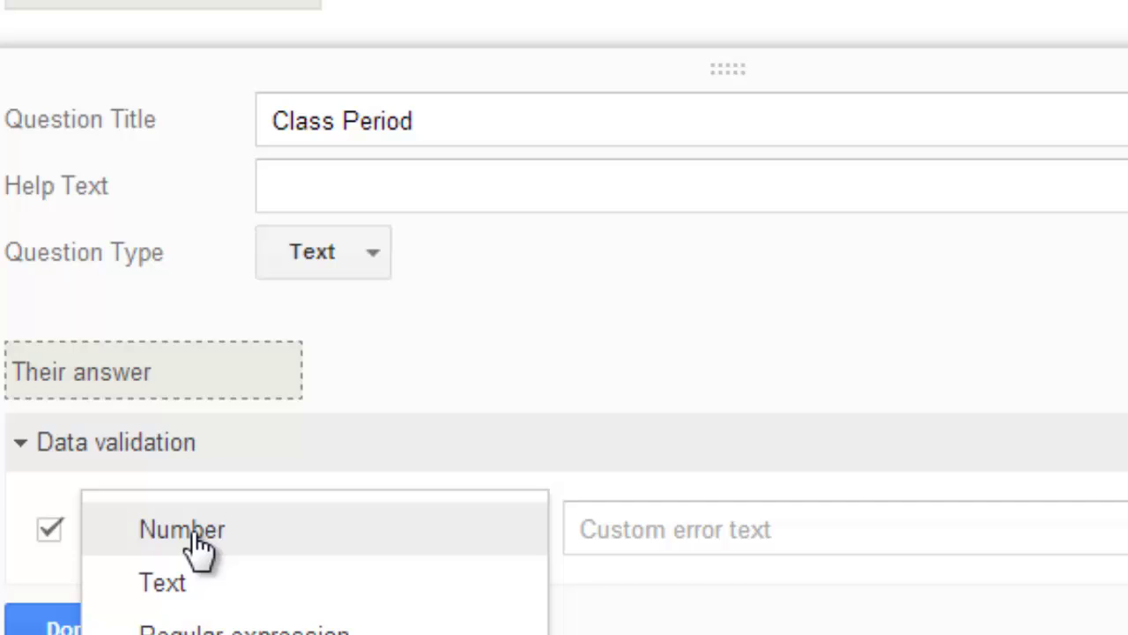
pyautogui.click(194, 533)
pyautogui.click(391, 532)
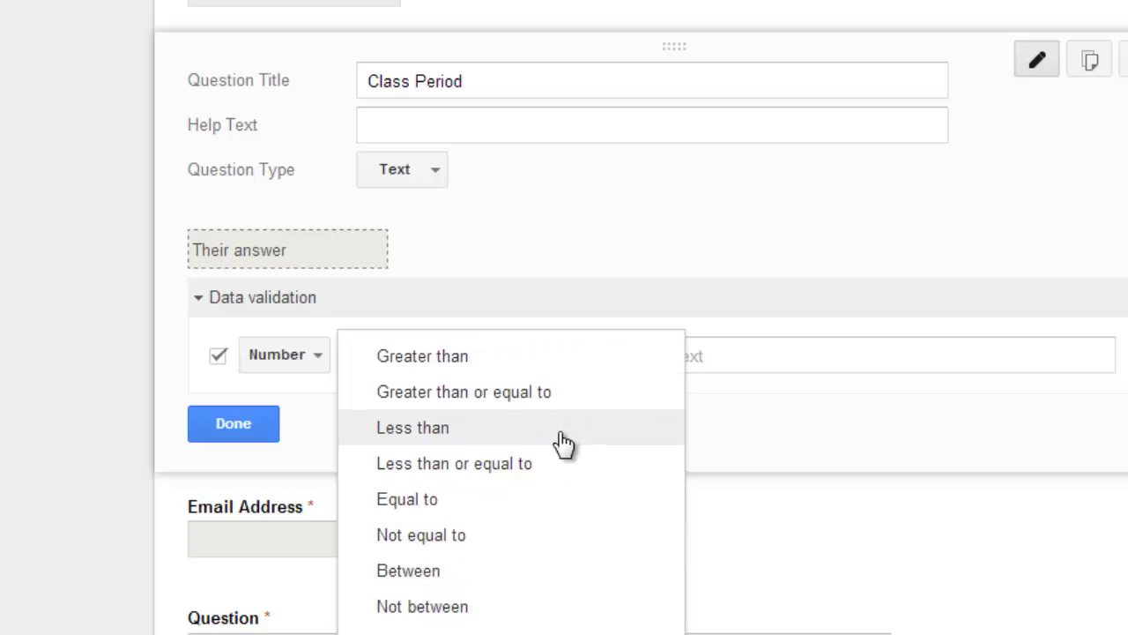
pyautogui.click(514, 581)
# Set the range to 1 and 6 with error text 'Please enter a number between 1 and 6.'.
pyautogui.click(498, 355)
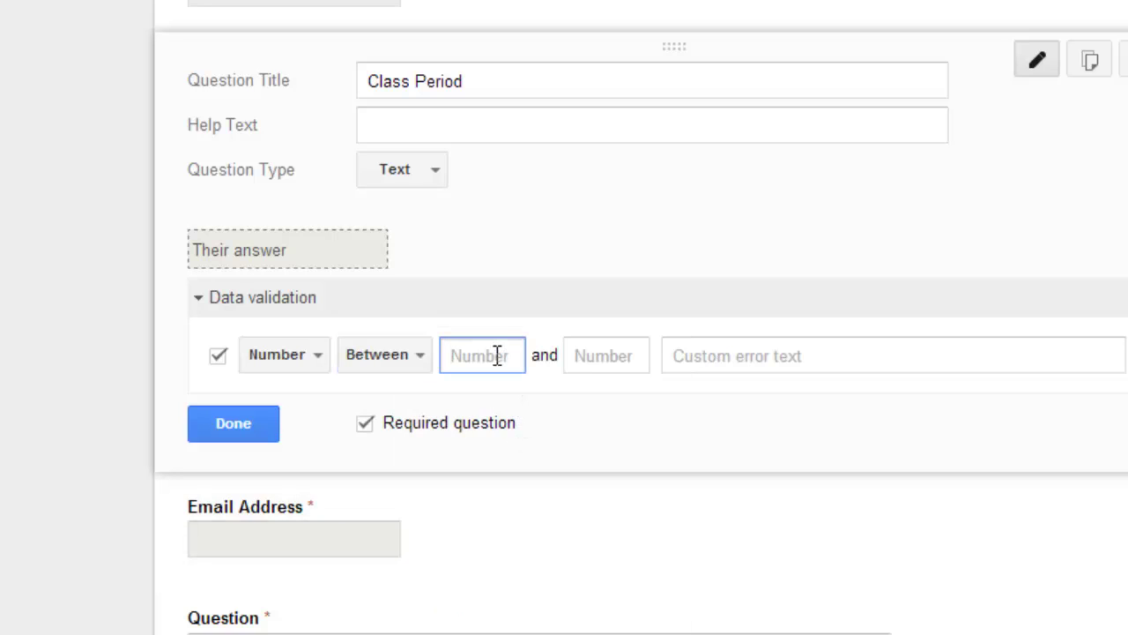
pyautogui.write('1')
pyautogui.click(597, 346)
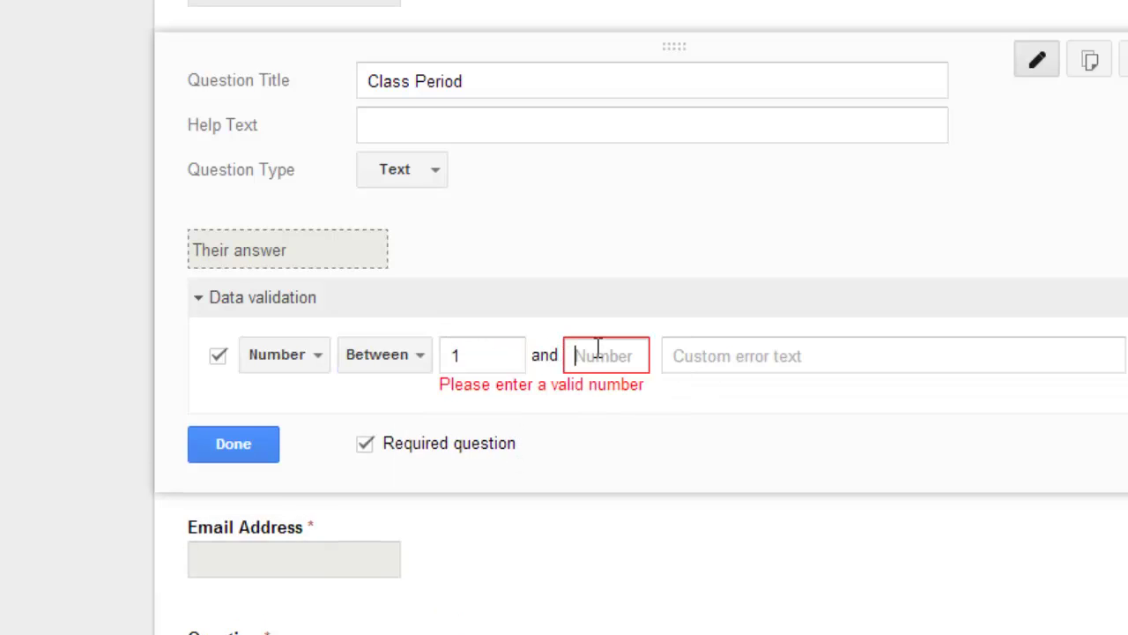
pyautogui.write('6')
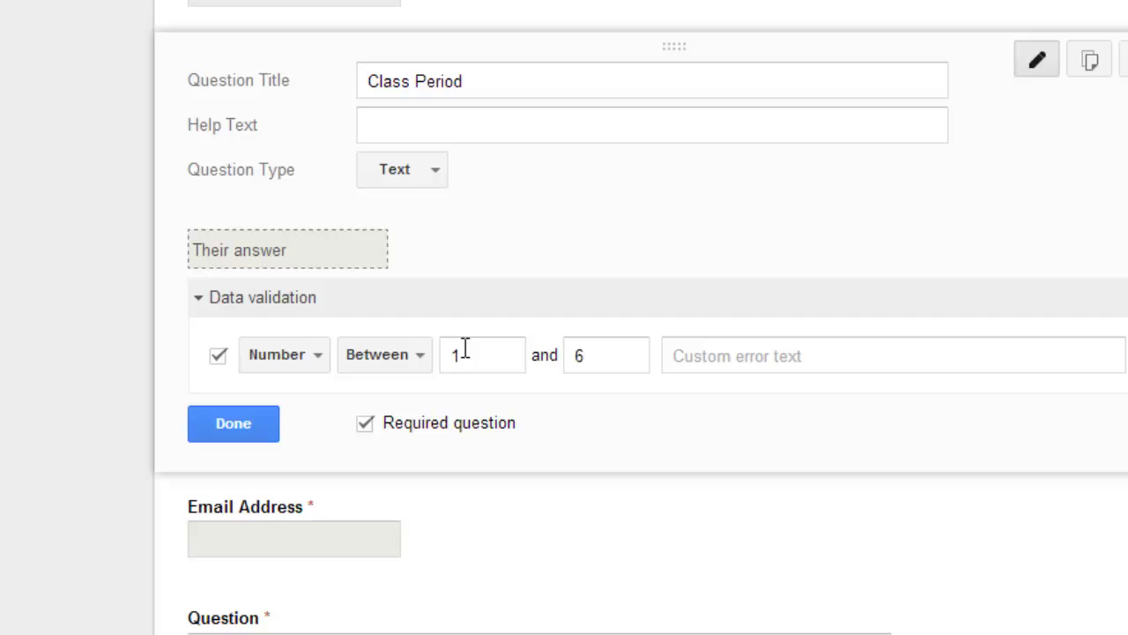
pyautogui.click(761, 358)
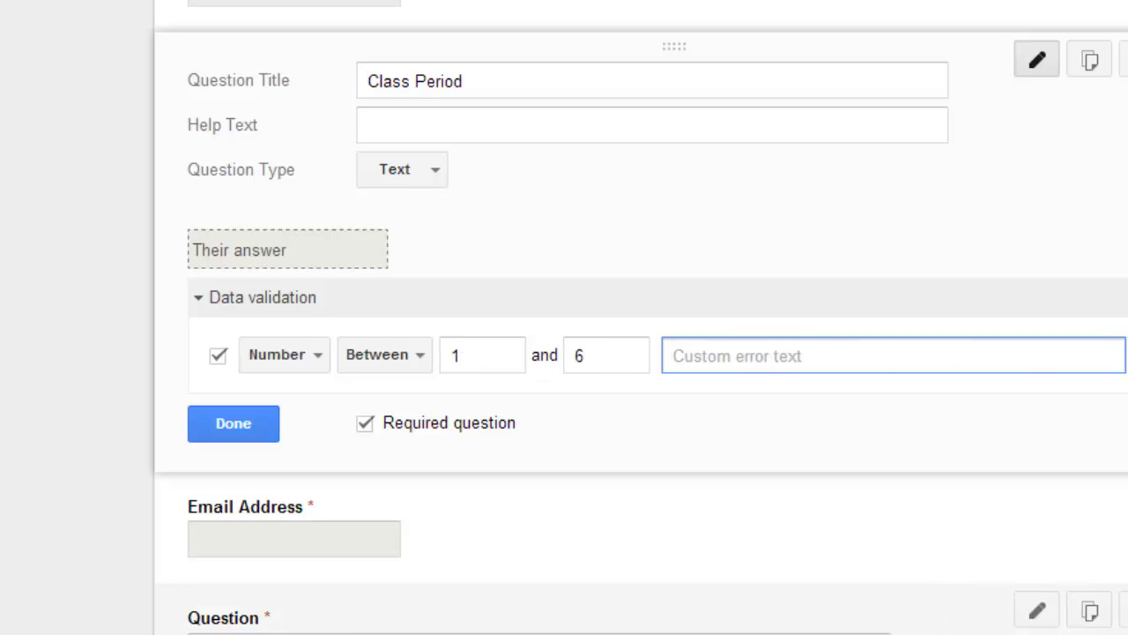
pyautogui.write('Ple')
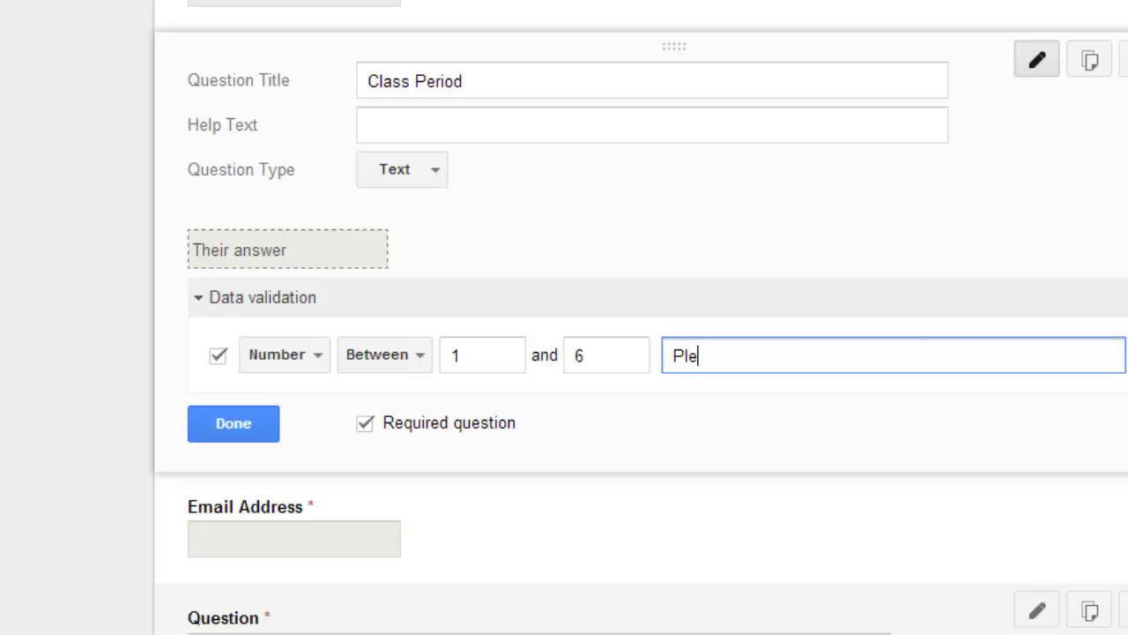
pyautogui.write('ase enter a number between 1 and 6.')
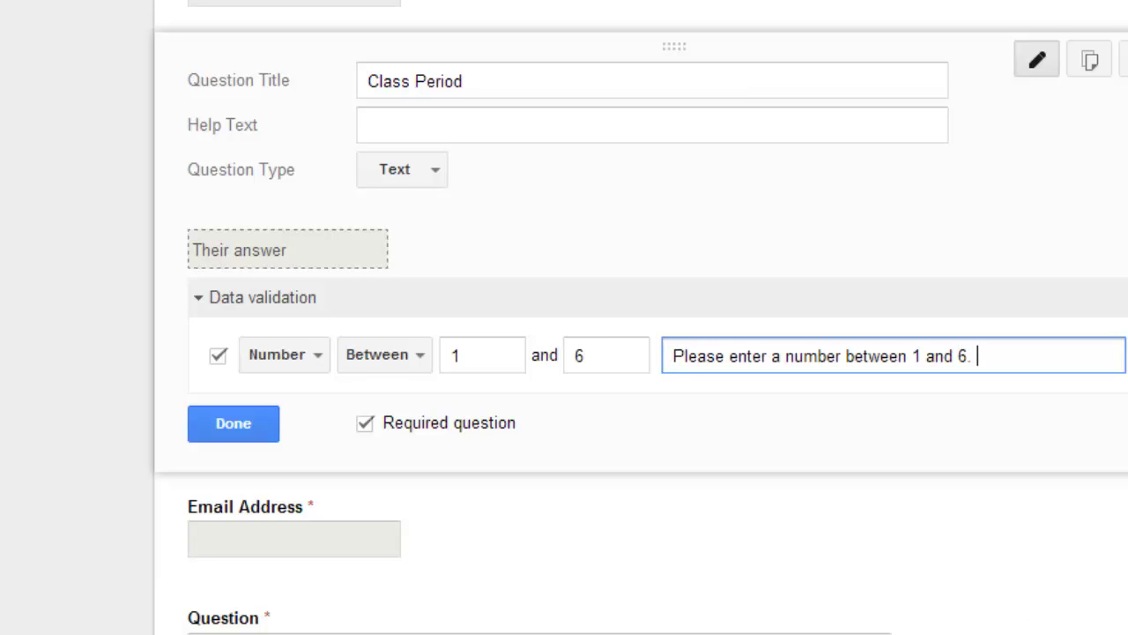
# Keep the Between comparison and finish editing Class Period.
pyautogui.click(412, 357)
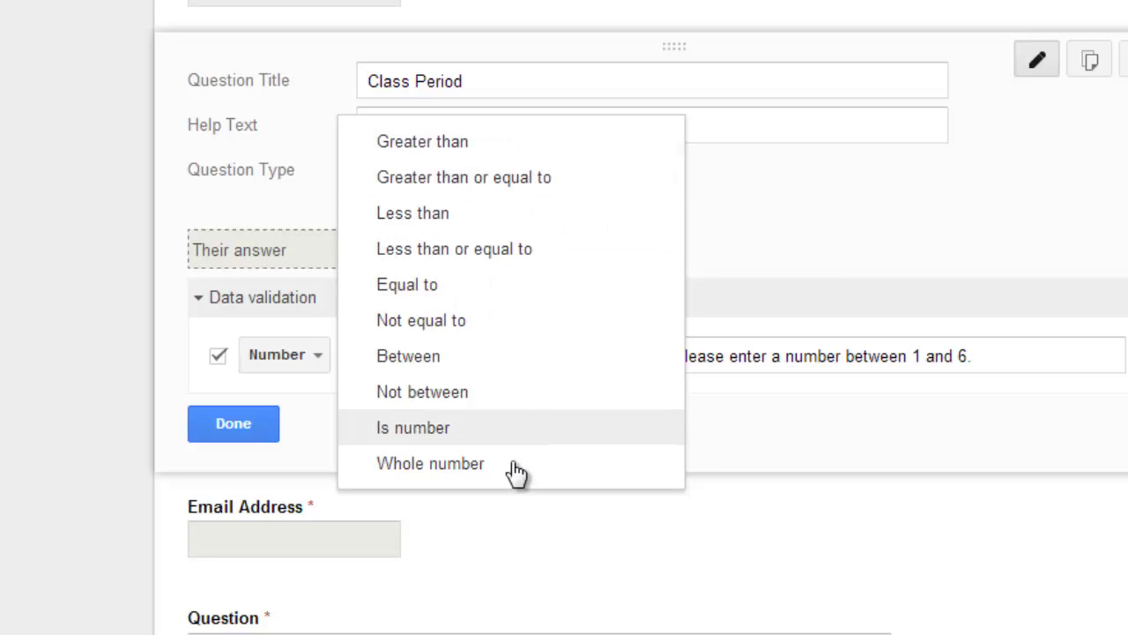
pyautogui.click(261, 431)
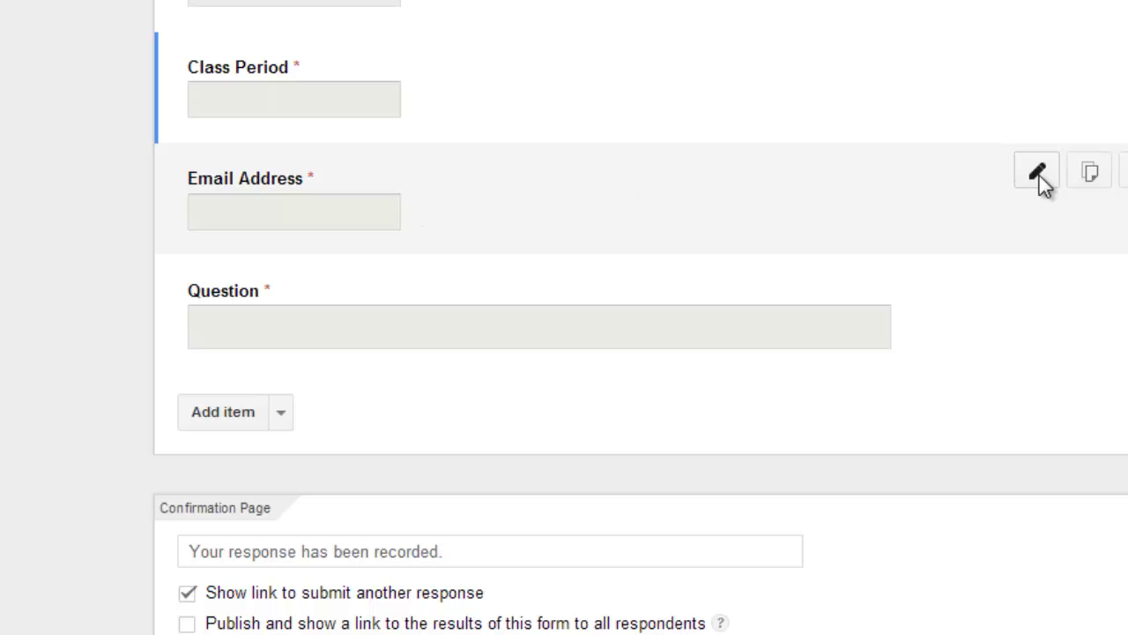
# Turn on Email Address data validation as Text > Email address.
pyautogui.click(1037, 176)
pyautogui.click(218, 416)
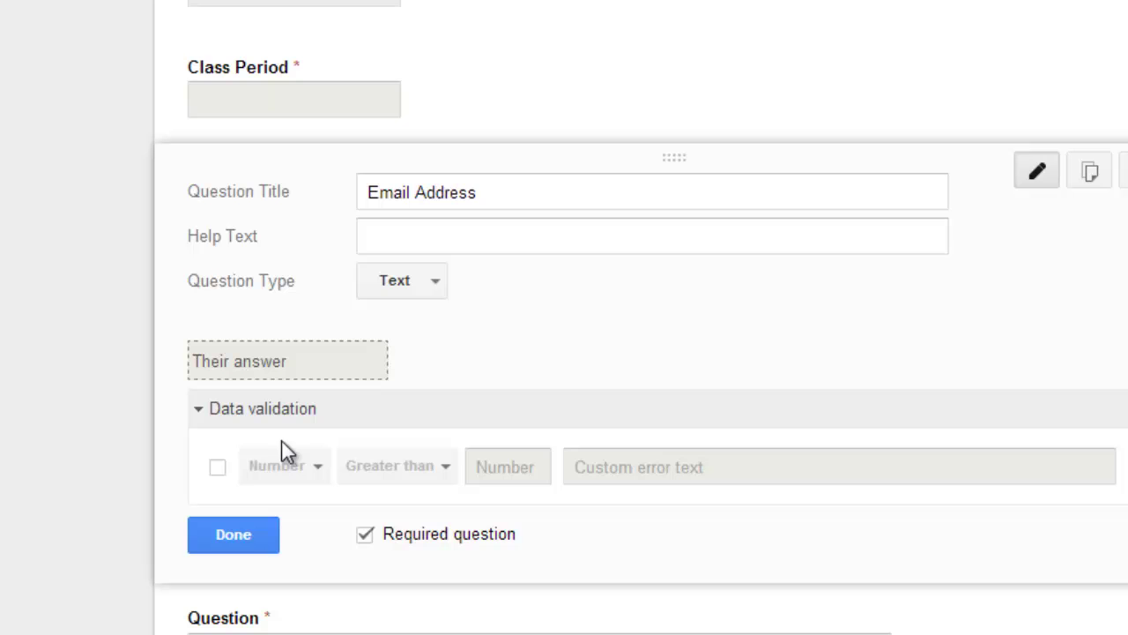
pyautogui.click(213, 473)
pyautogui.click(318, 468)
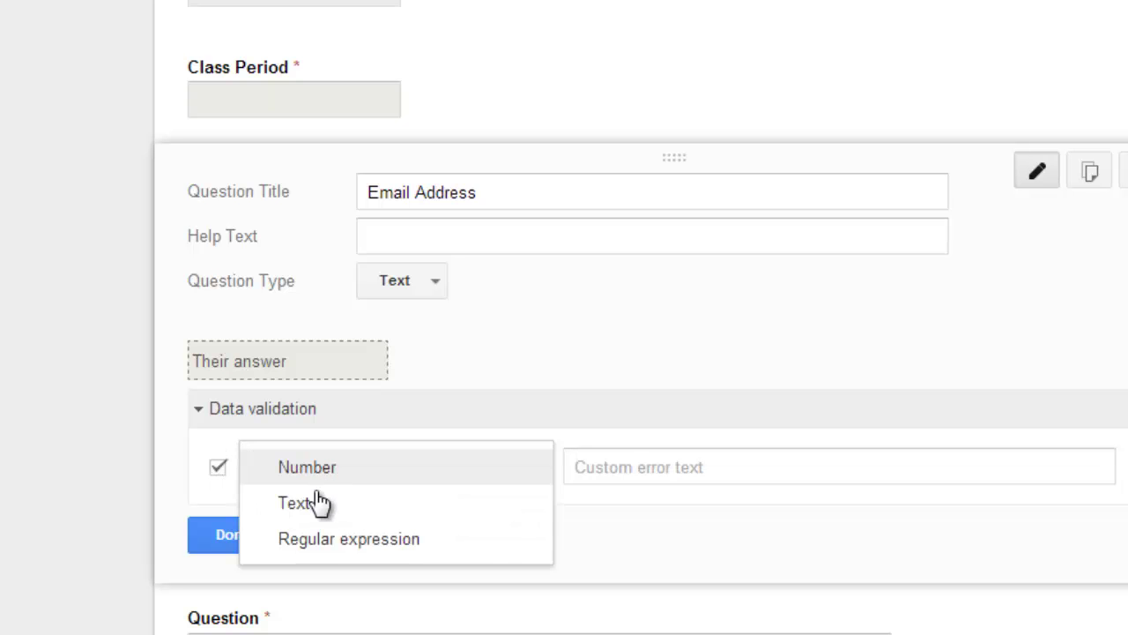
pyautogui.click(319, 503)
pyautogui.click(421, 479)
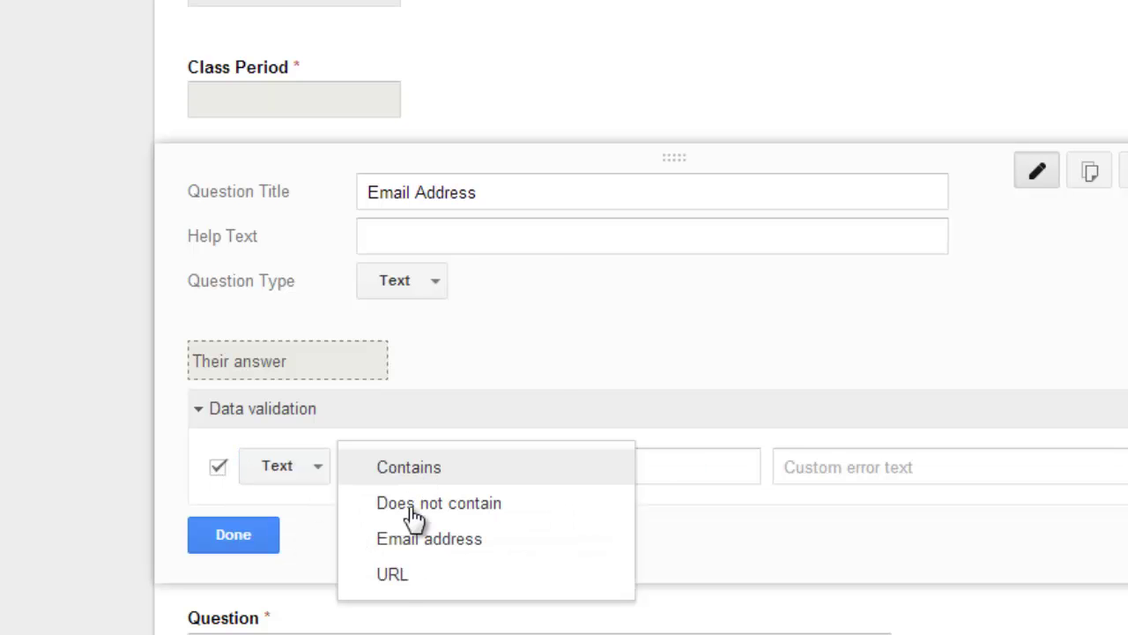
pyautogui.click(412, 555)
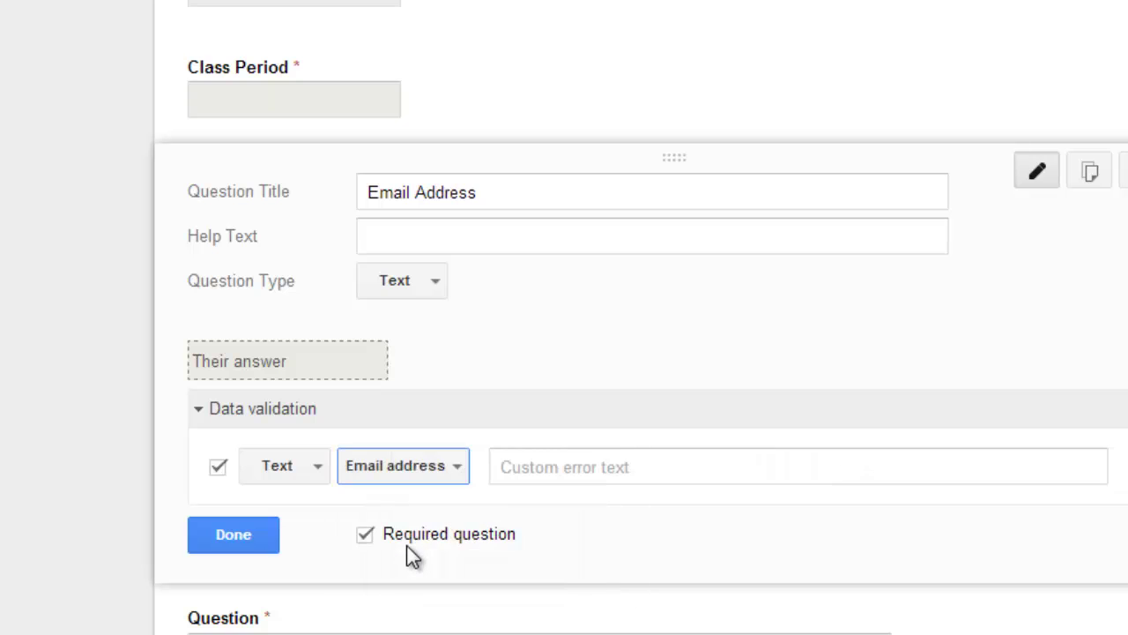
# Replace the mistaken sample address with the error text 'Please enter a valid email.'.
pyautogui.click(550, 468)
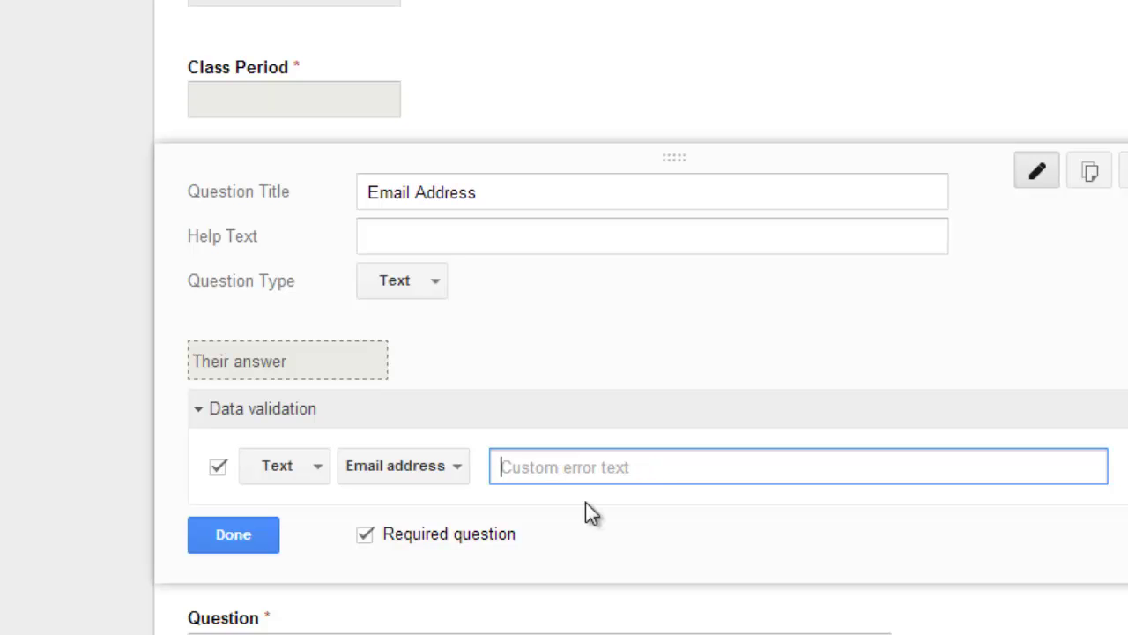
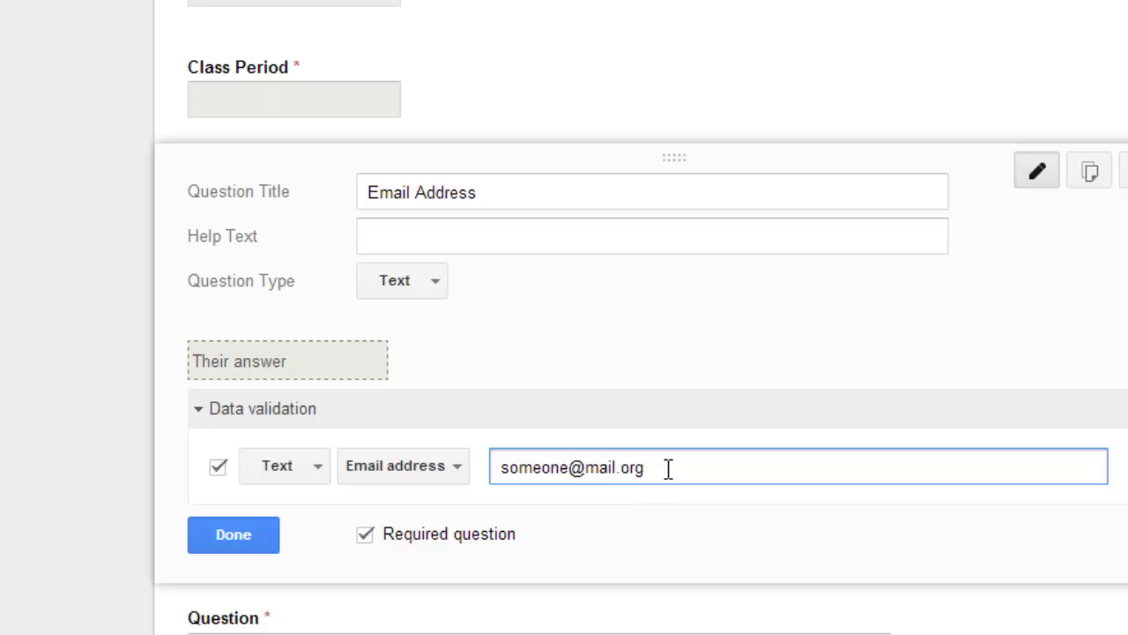
pyautogui.tripleClick(594, 471)
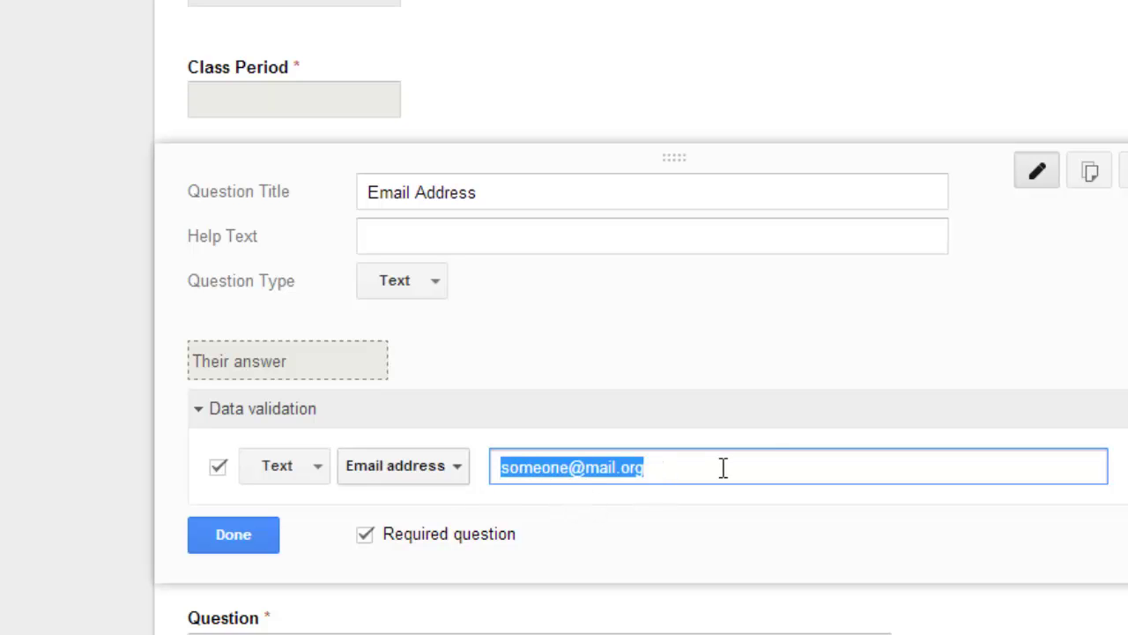
pyautogui.press('BackSpace')
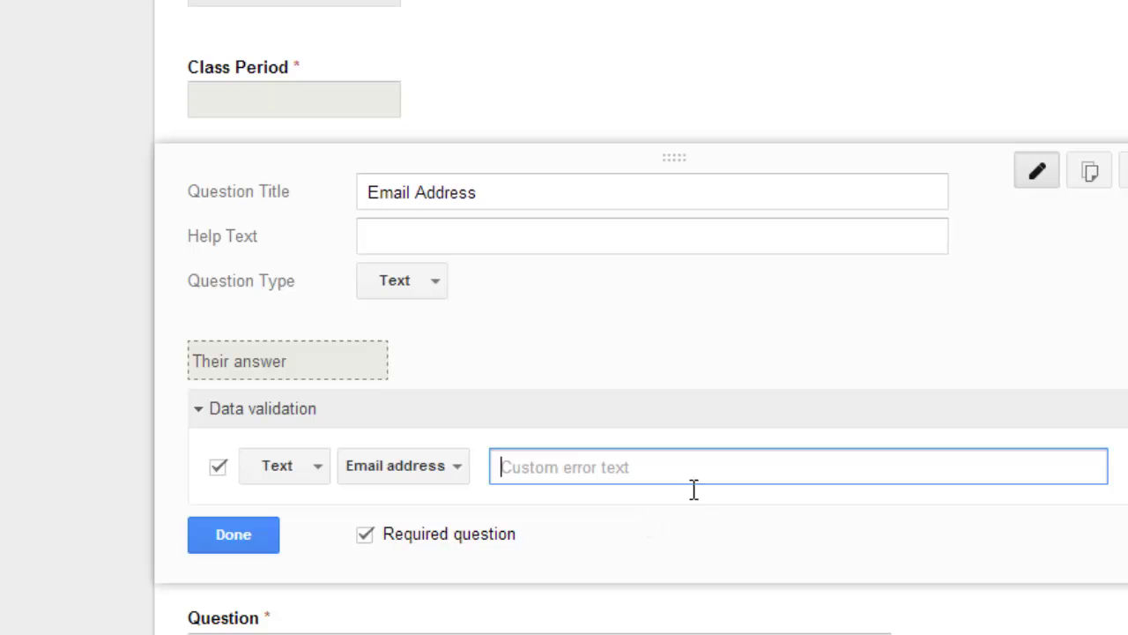
pyautogui.write('Please enter a valid email.')
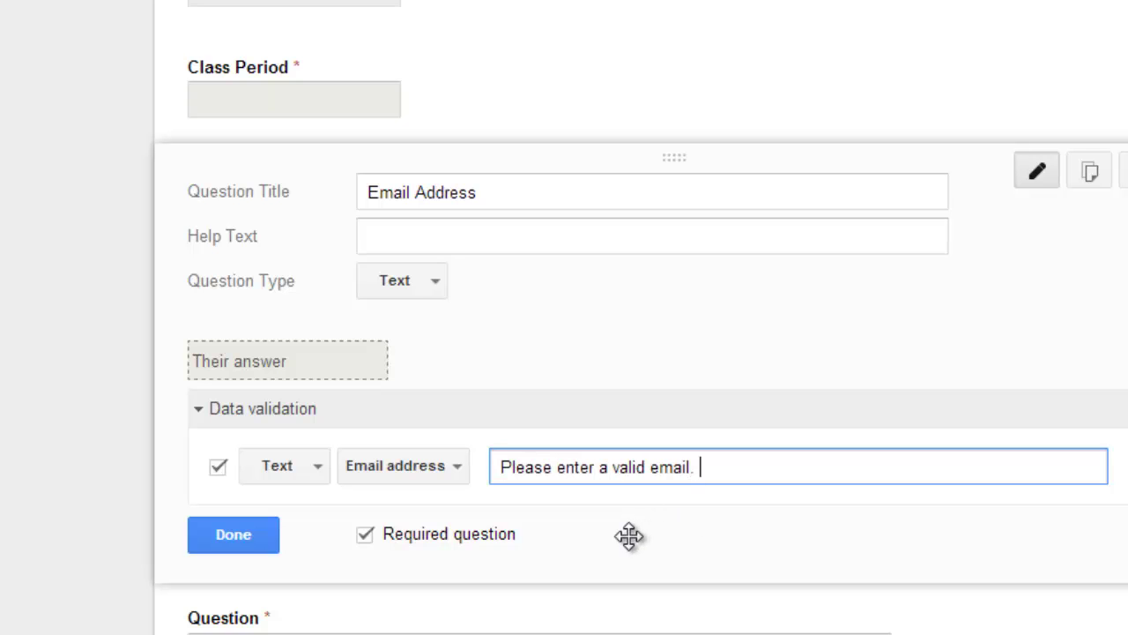
pyautogui.click(460, 473)
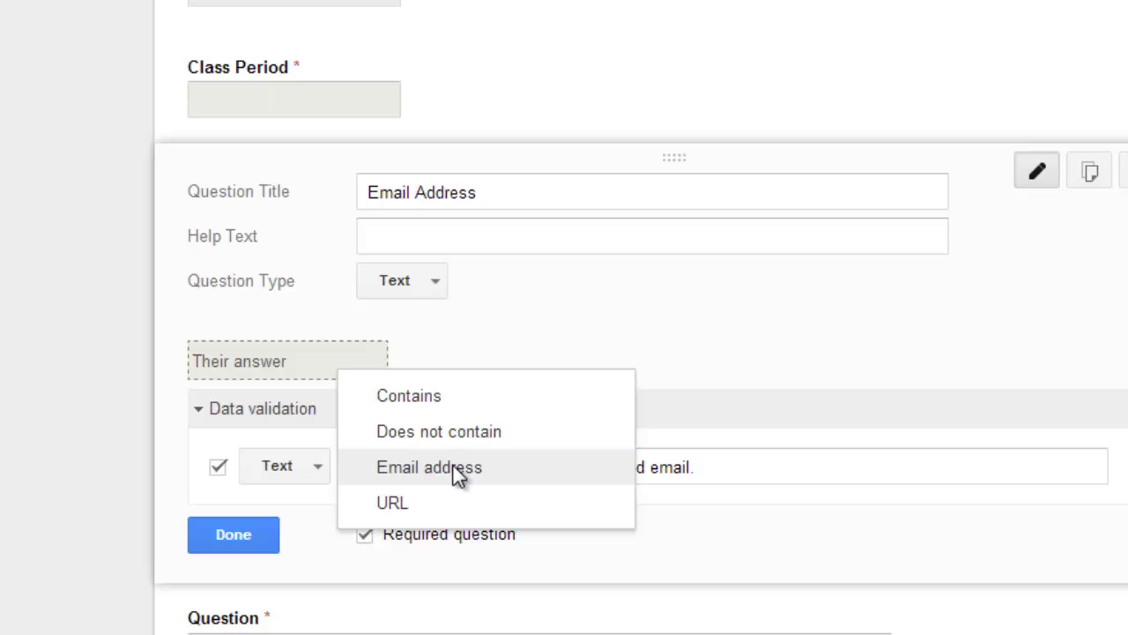
pyautogui.click(448, 398)
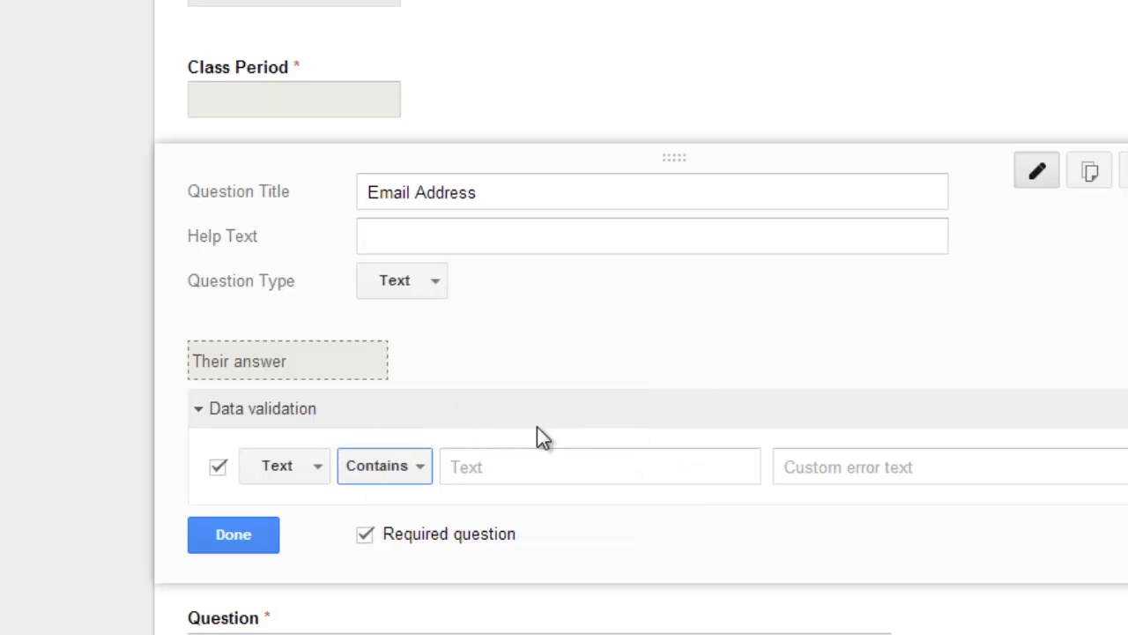
pyautogui.click(568, 471)
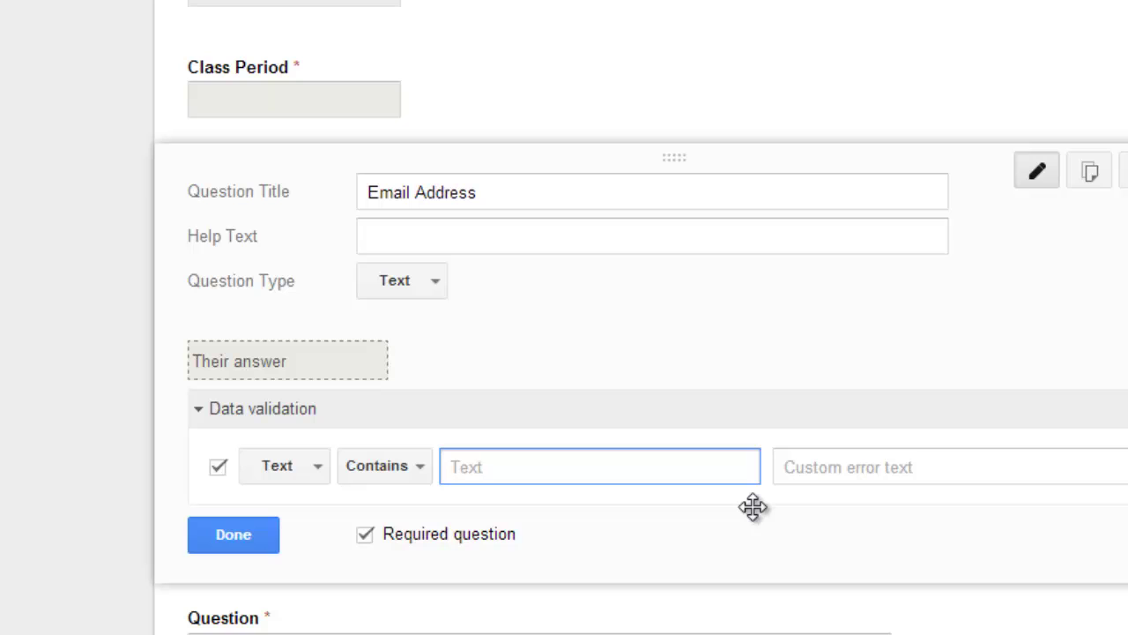
pyautogui.write('fcboetwo.org')
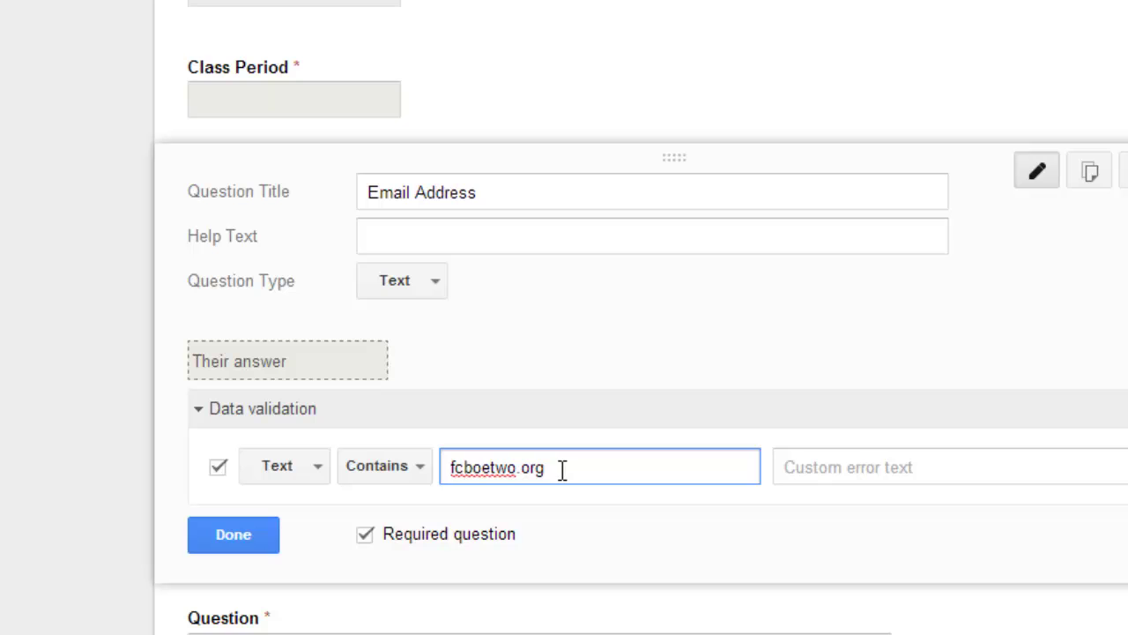
pyautogui.click(450, 468)
pyautogui.write('@')
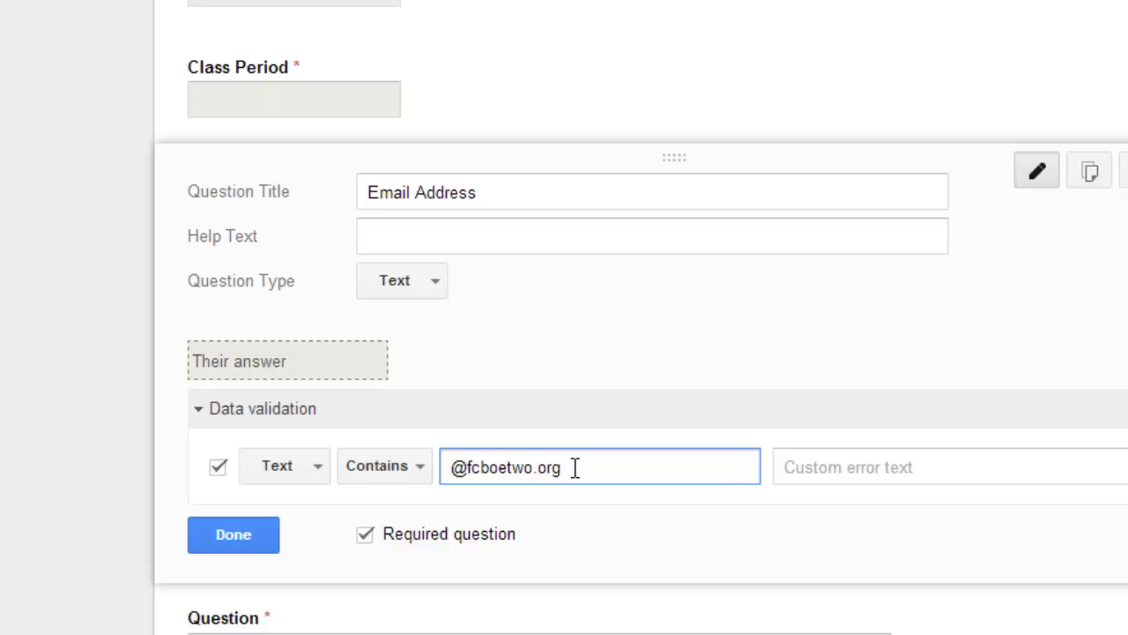
pyautogui.click(484, 240)
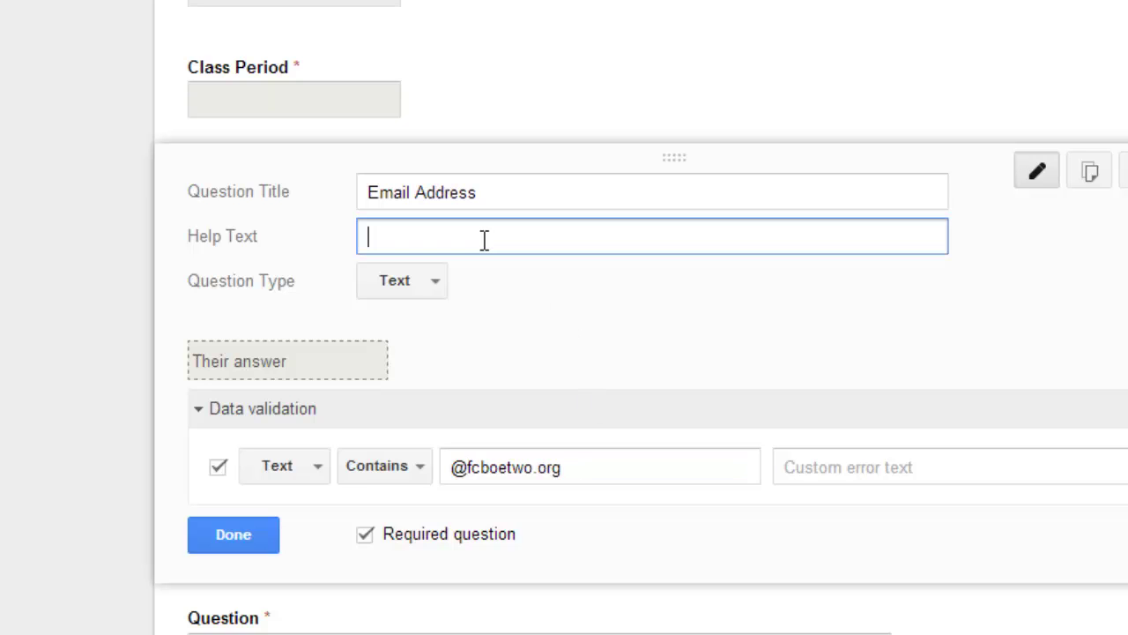
# Switch Email Address validation to a Regular expression 'Matches' check.
pyautogui.click(317, 467)
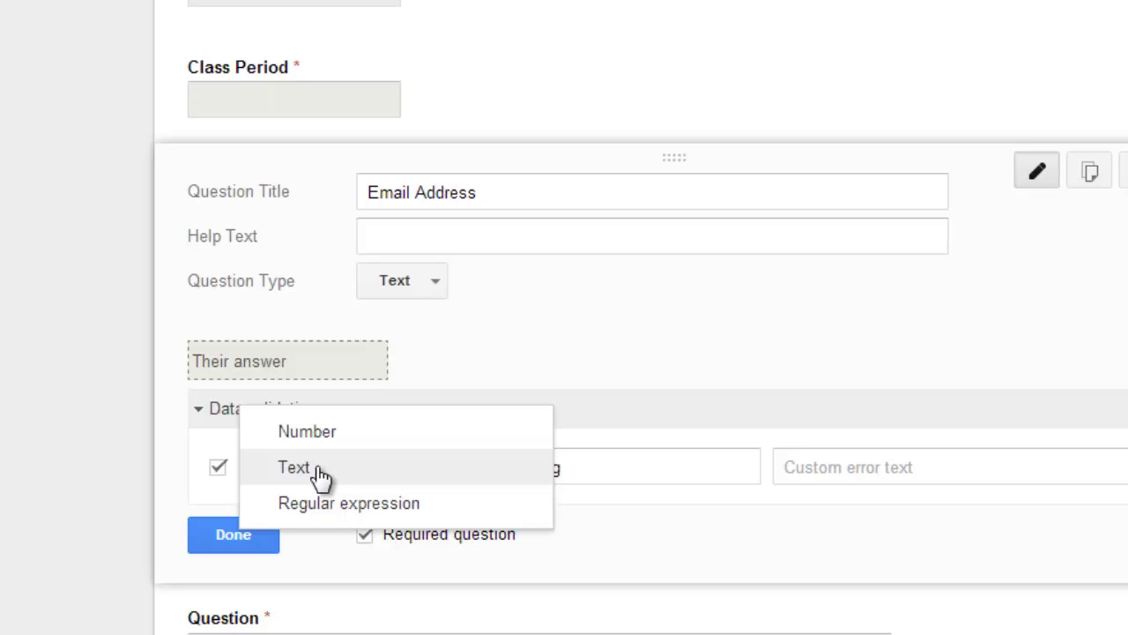
pyautogui.click(324, 510)
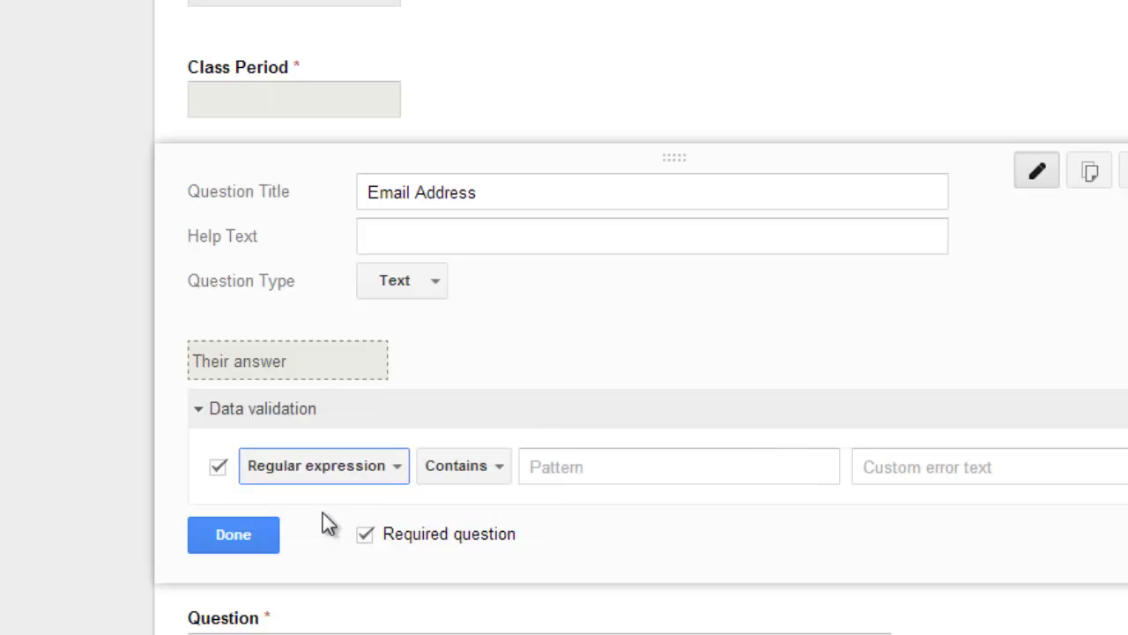
pyautogui.click(472, 474)
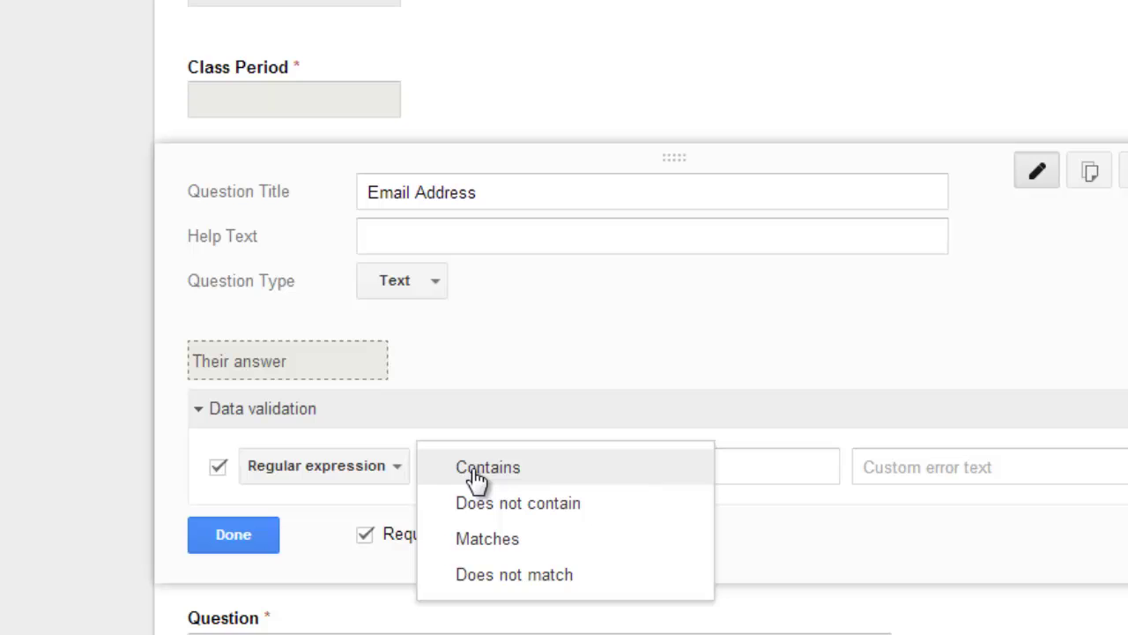
pyautogui.click(465, 542)
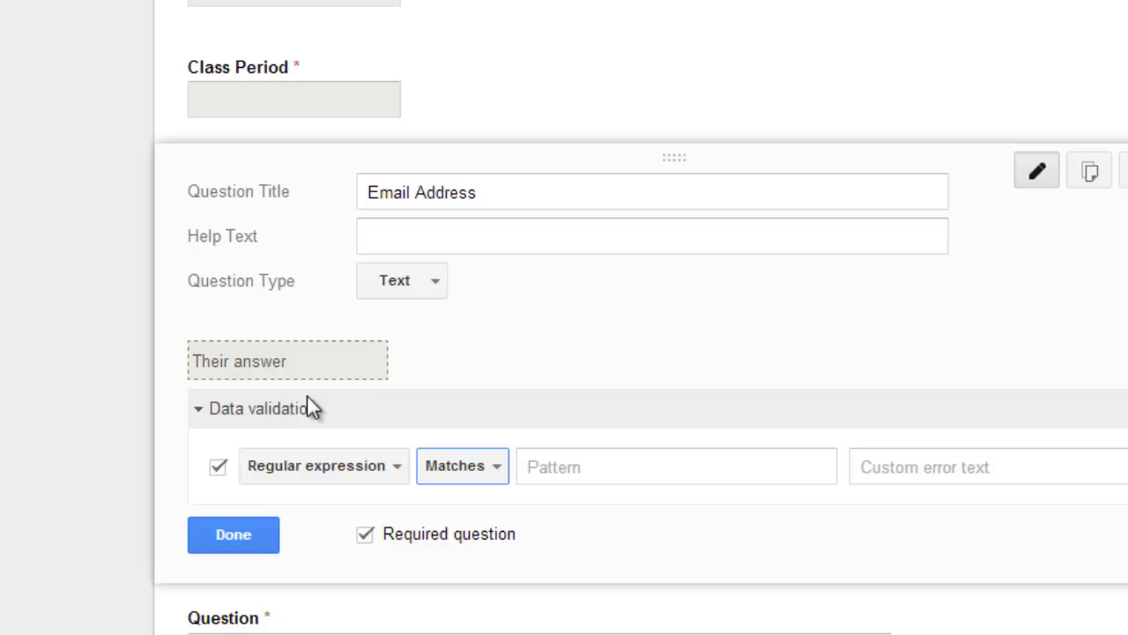
# Enter 'Validate Answer: help text.' as the Email Address help text.
pyautogui.click(396, 239)
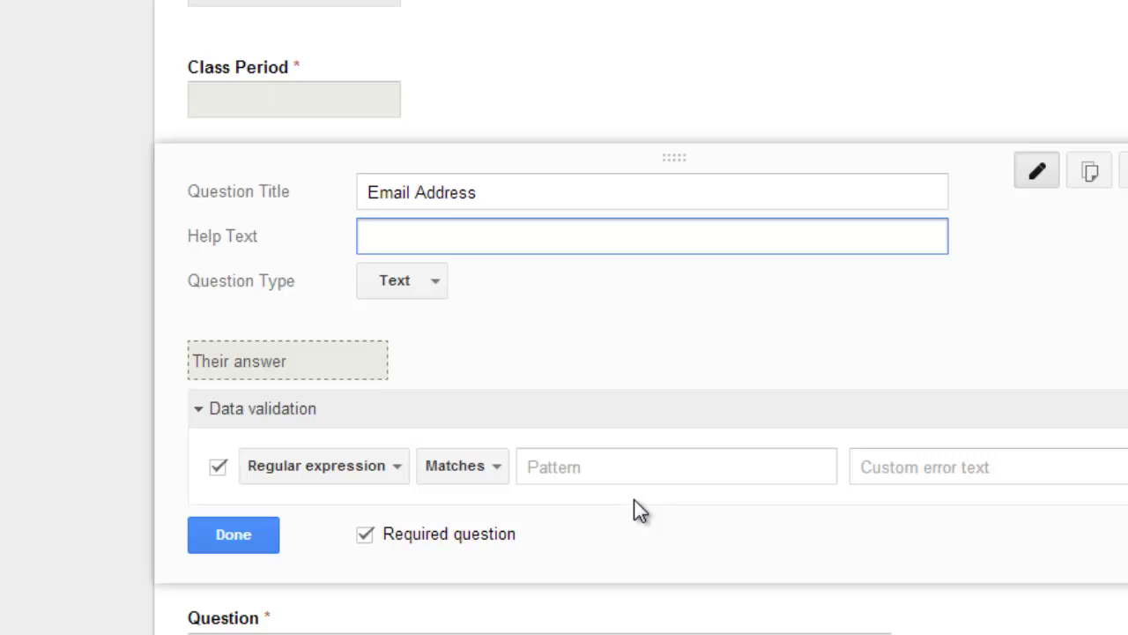
pyautogui.write('Validate Answer')
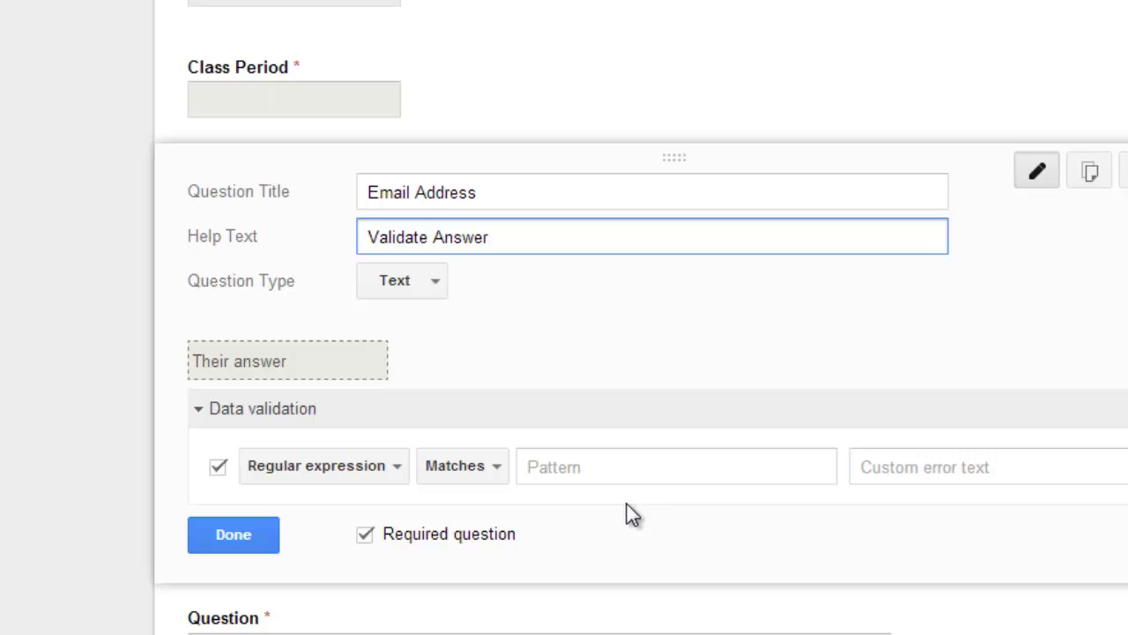
pyautogui.write(':')
pyautogui.write('help text.')
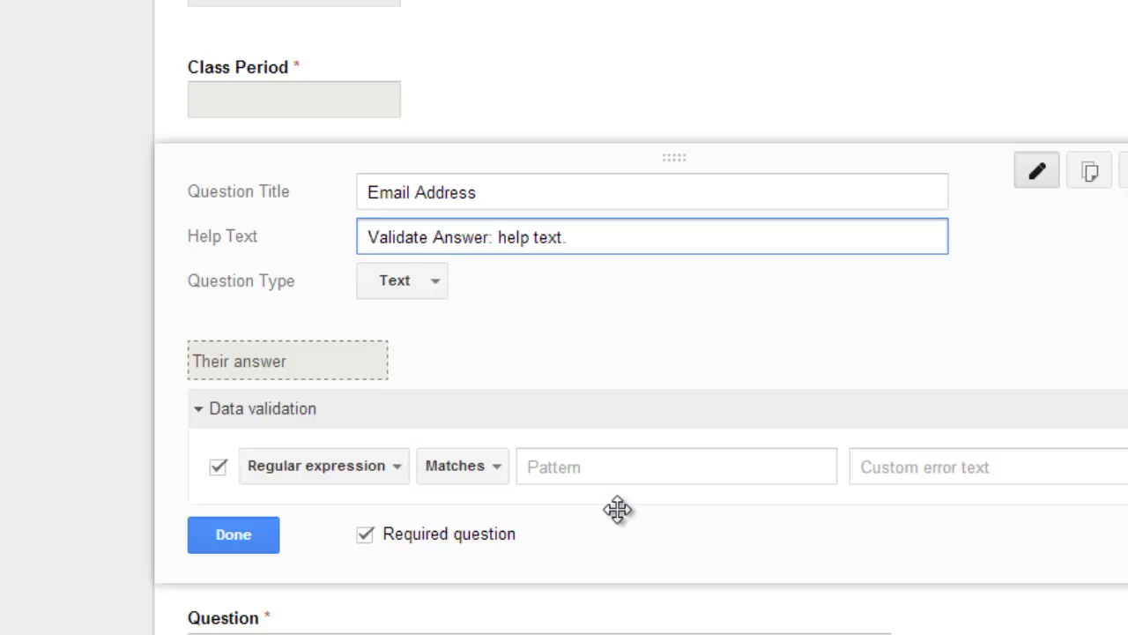